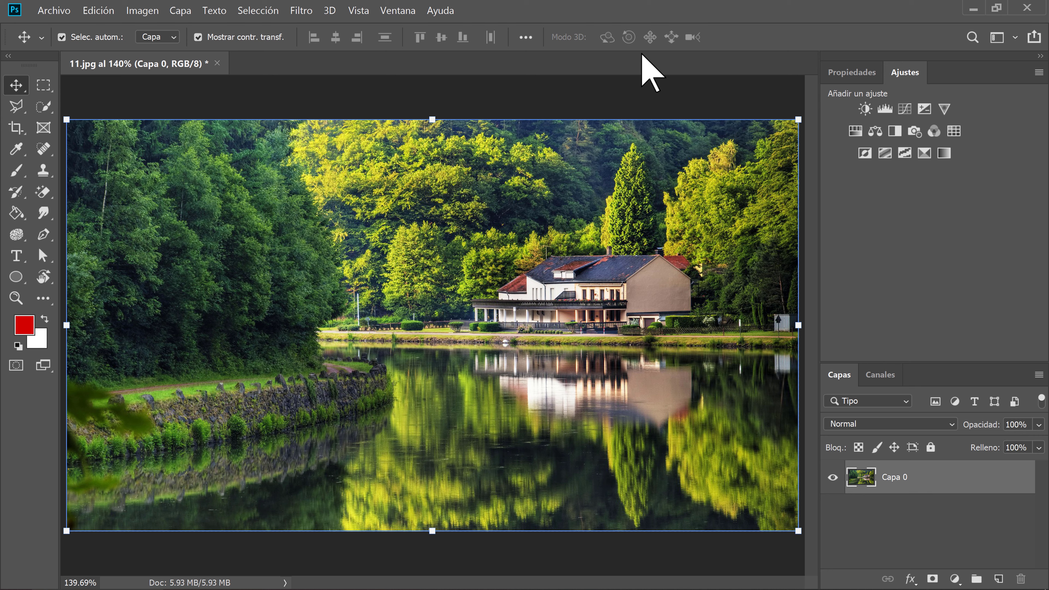
Add a Consulta de colores adjustment layer from the Ajustes panel and clip it to Capa 0.
left_click(395, 11)
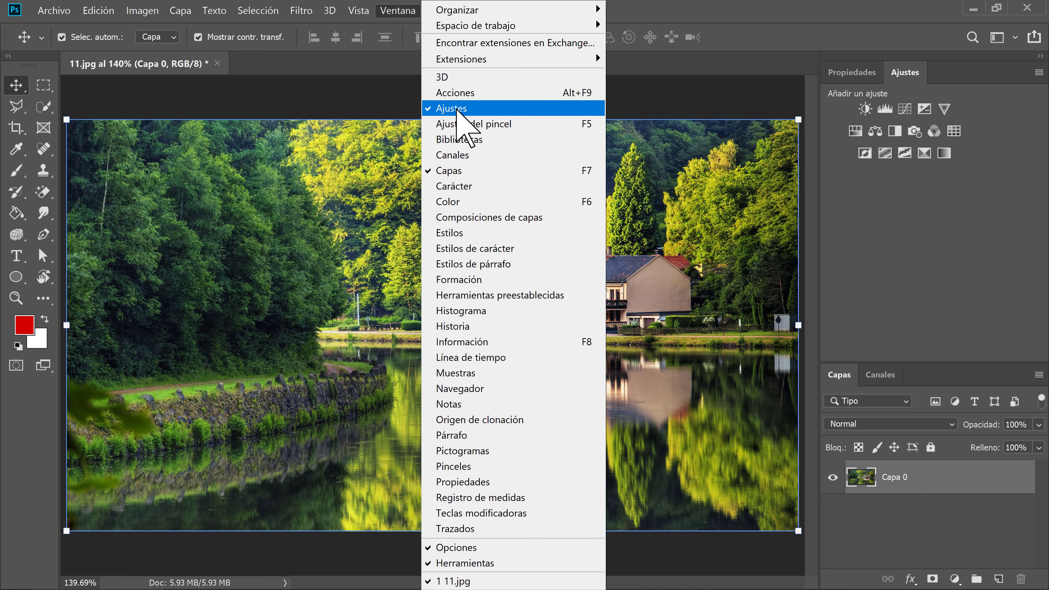
left_click(855, 234)
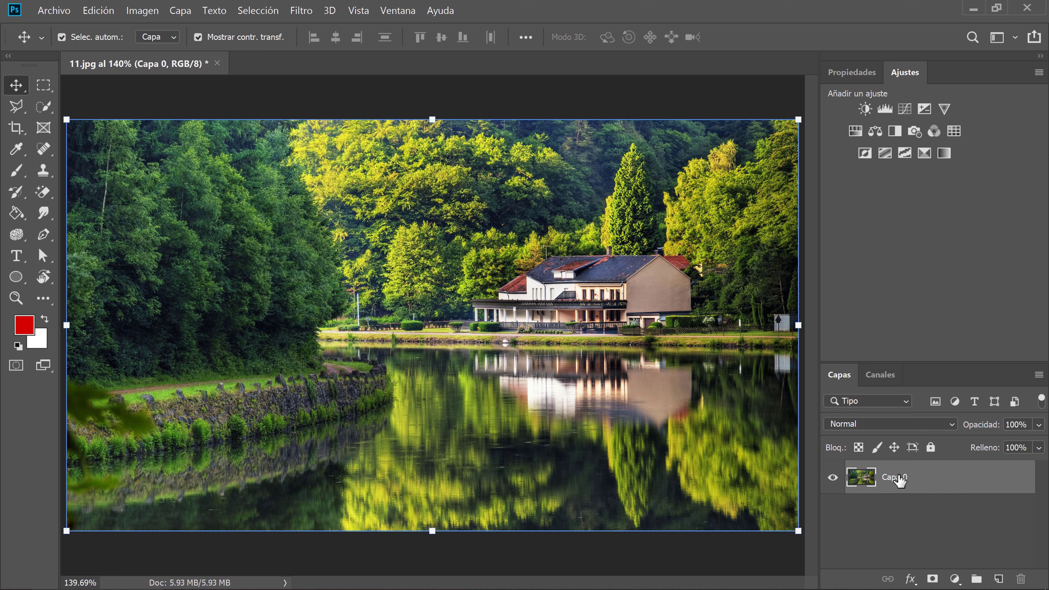
left_click(957, 131)
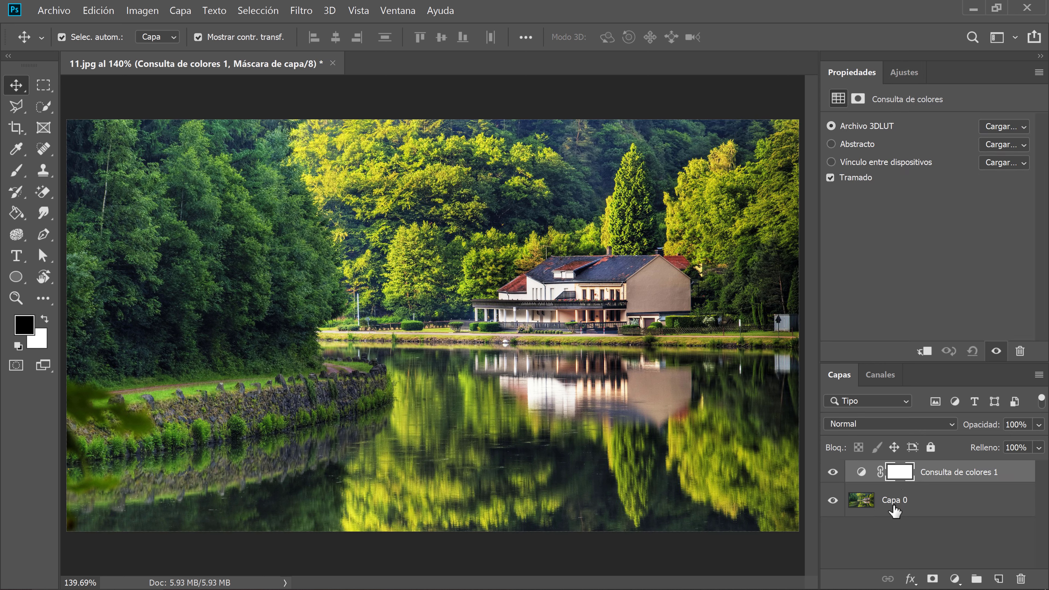
left_click(925, 354)
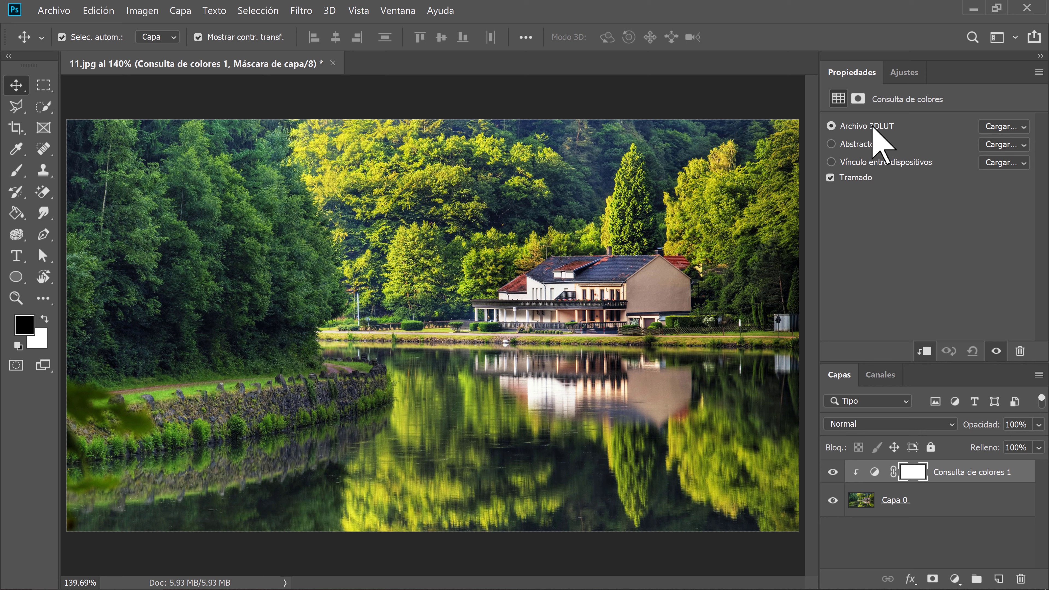
Apply the Kodak 5205 Fuji 3510 3D LUT and compare it with the original.
left_click(1021, 126)
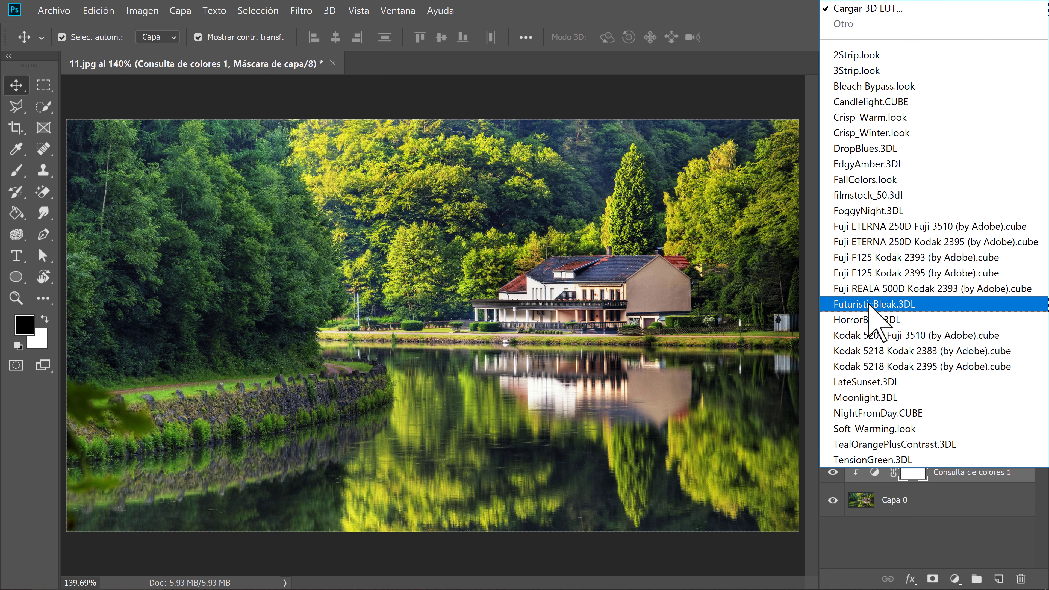
left_click(871, 336)
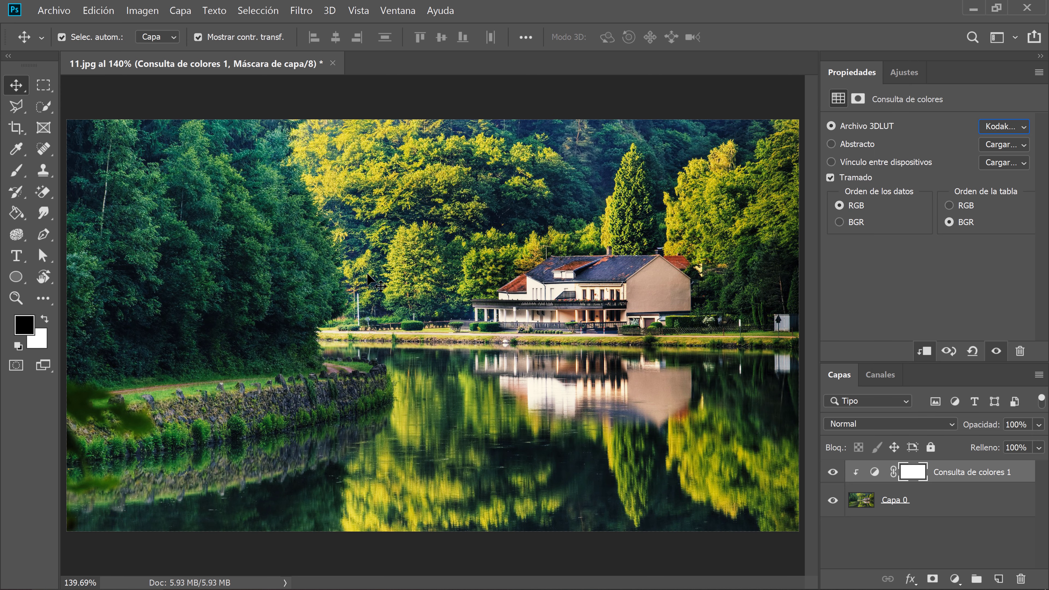
left_click(996, 352)
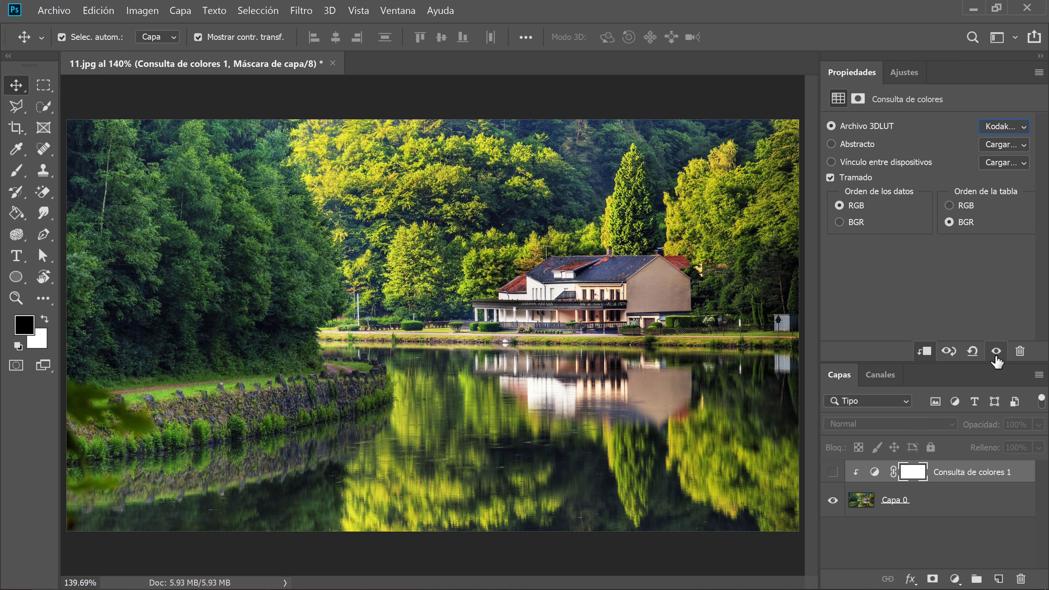
left_click(996, 355)
Switch the 3D LUT to 2Strip.look and compare it with the original colours.
left_click(1024, 128)
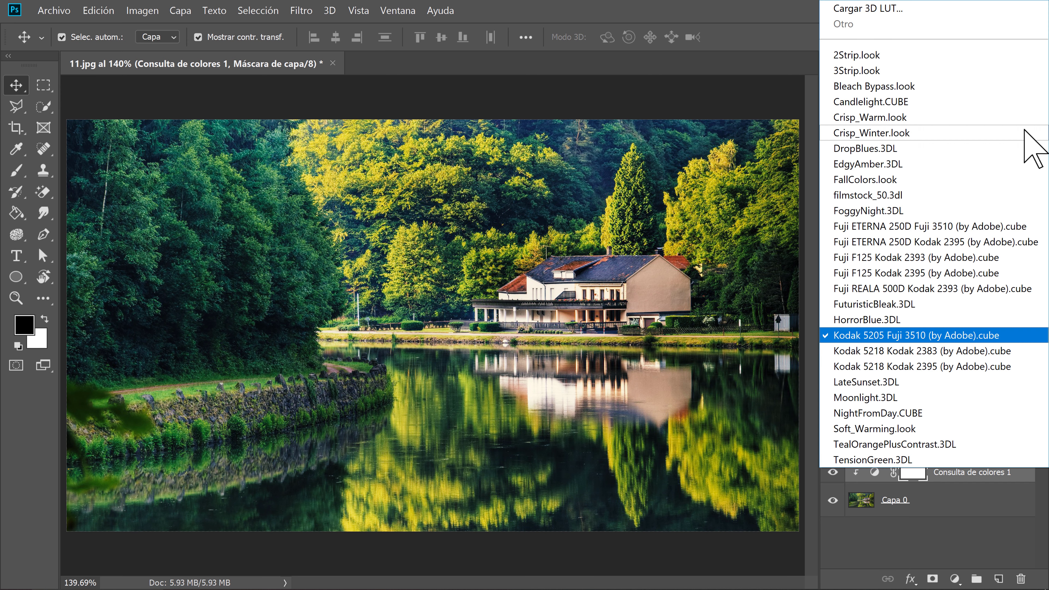
left_click(858, 55)
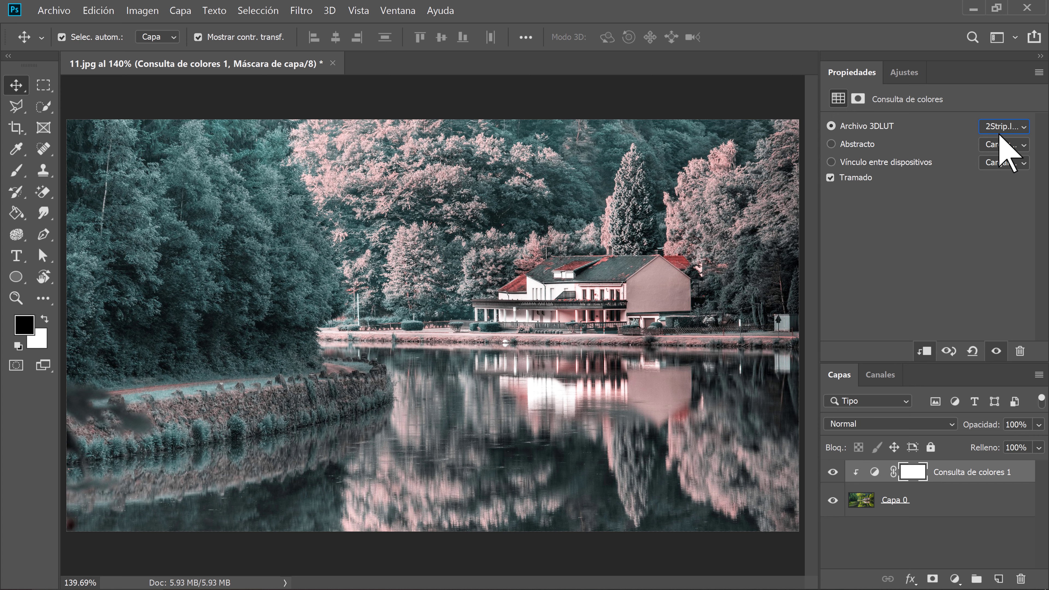
left_click(996, 351)
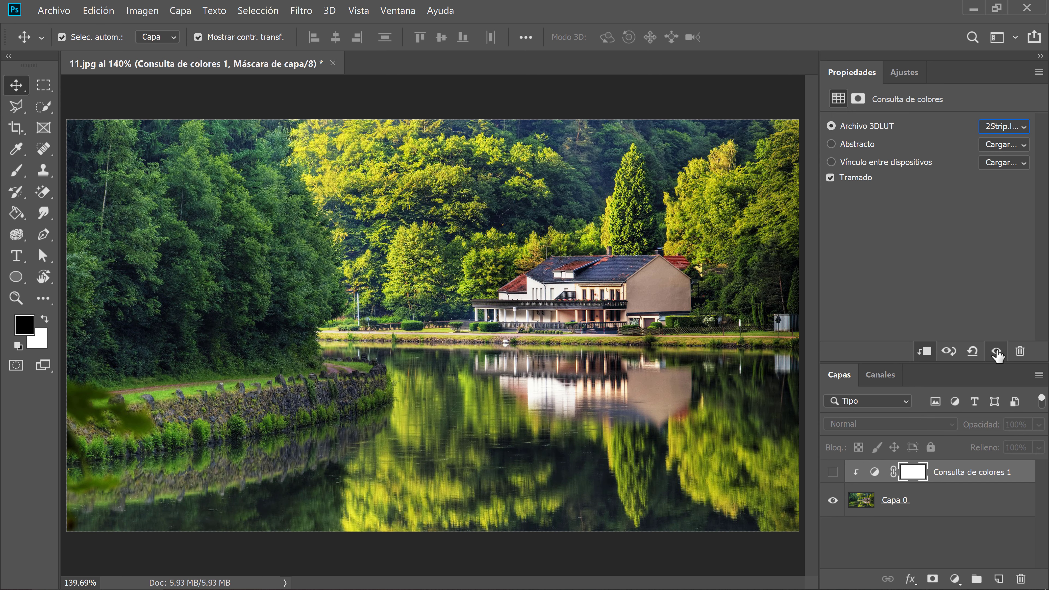
left_click(997, 352)
Try the FoggyNight.3DL and Moonlight.3DL LUTs, then settle on NightFromDay.CUBE.
left_click(1020, 126)
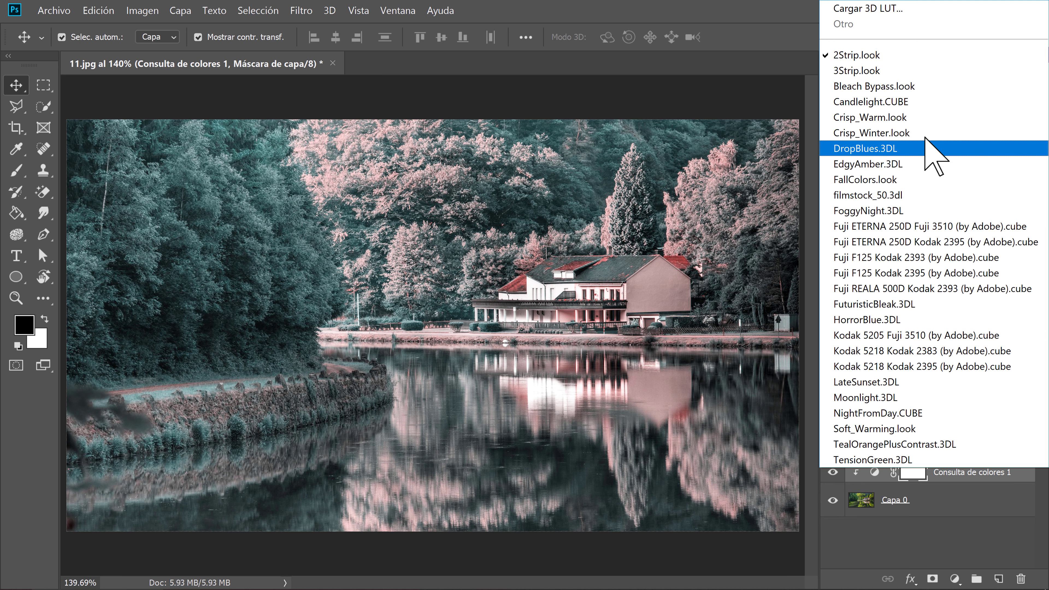
left_click(867, 210)
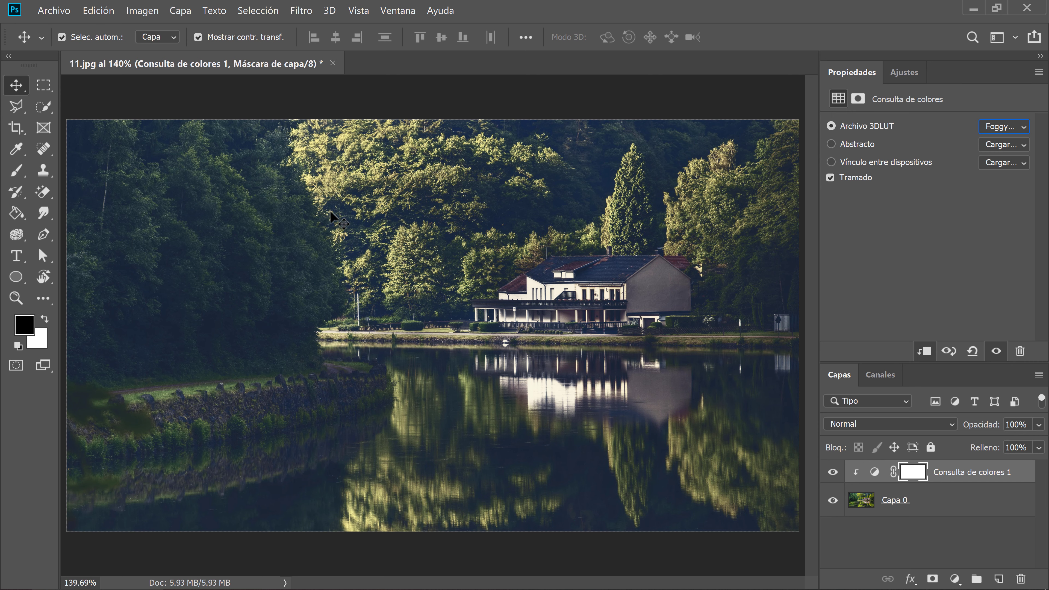
left_click(1020, 127)
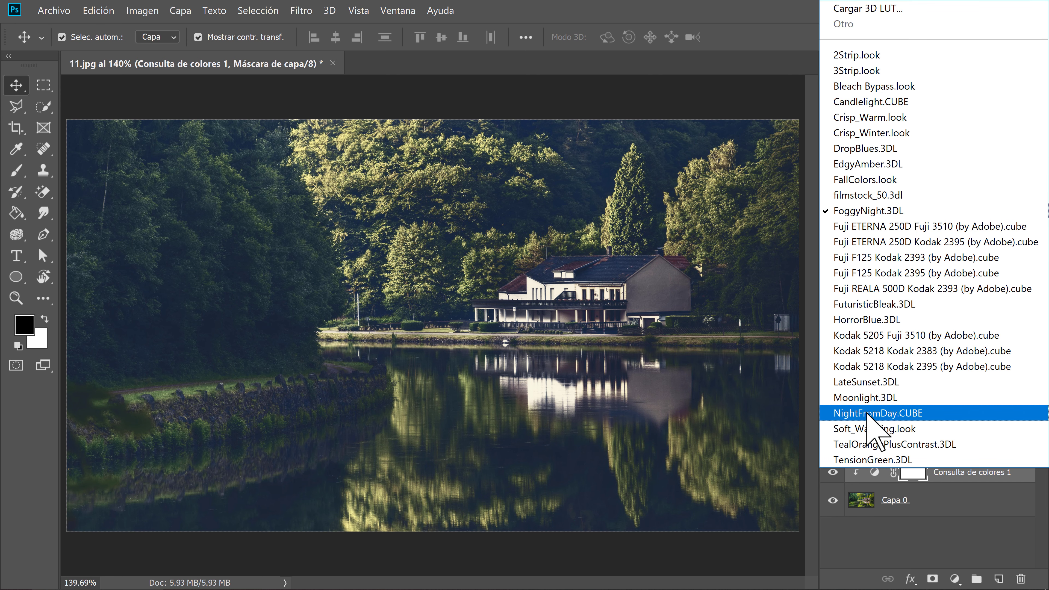
left_click(865, 398)
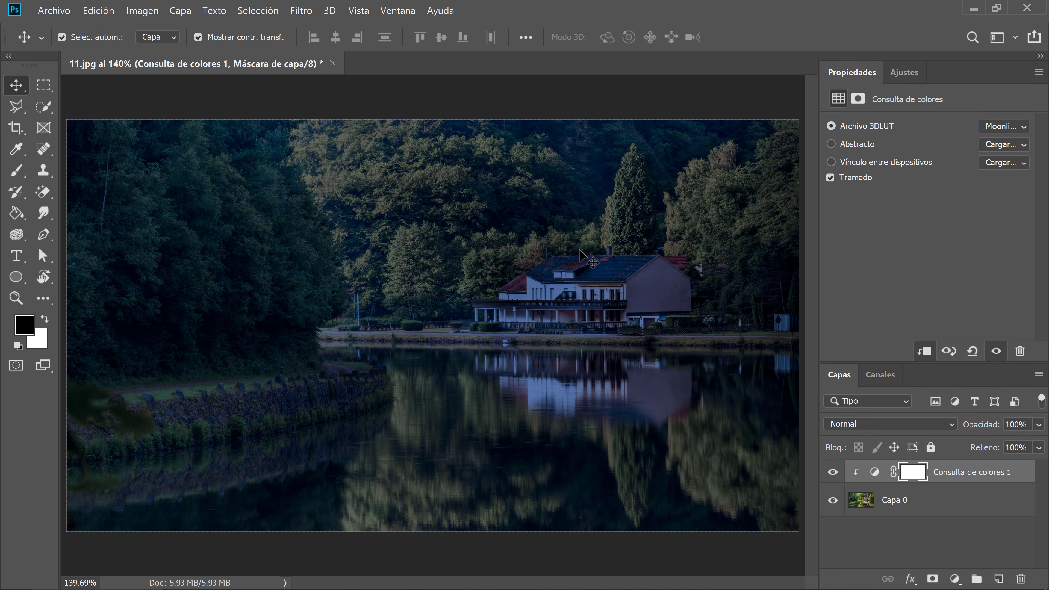
left_click(996, 352)
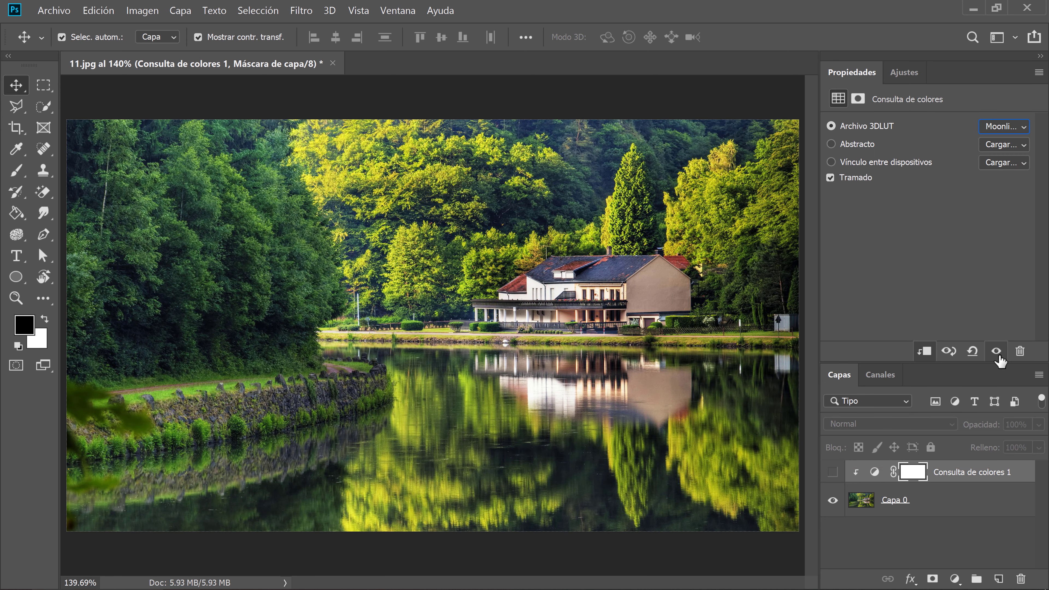
left_click(997, 354)
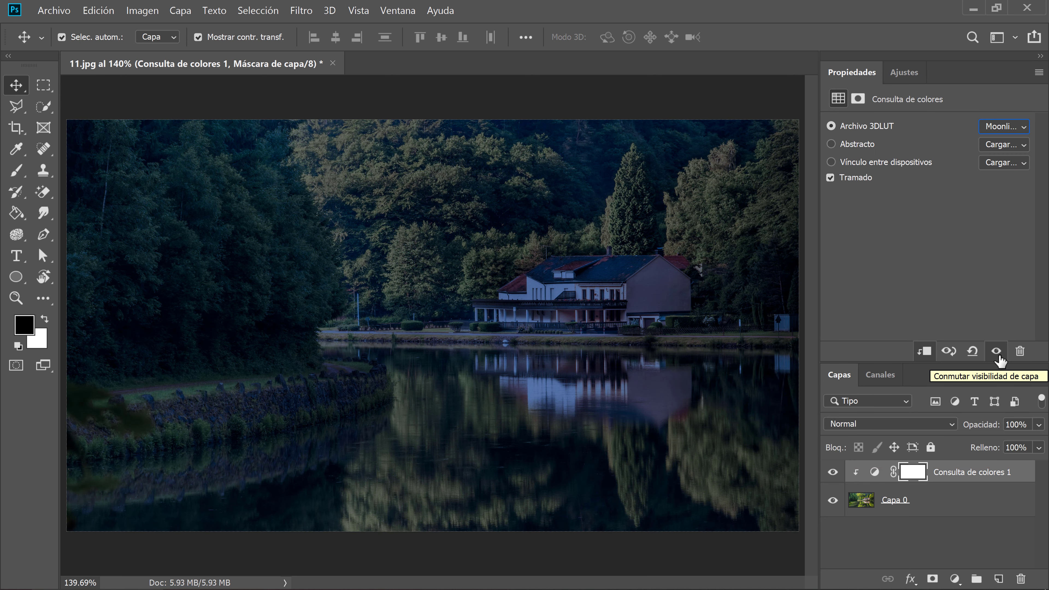
left_click(1021, 126)
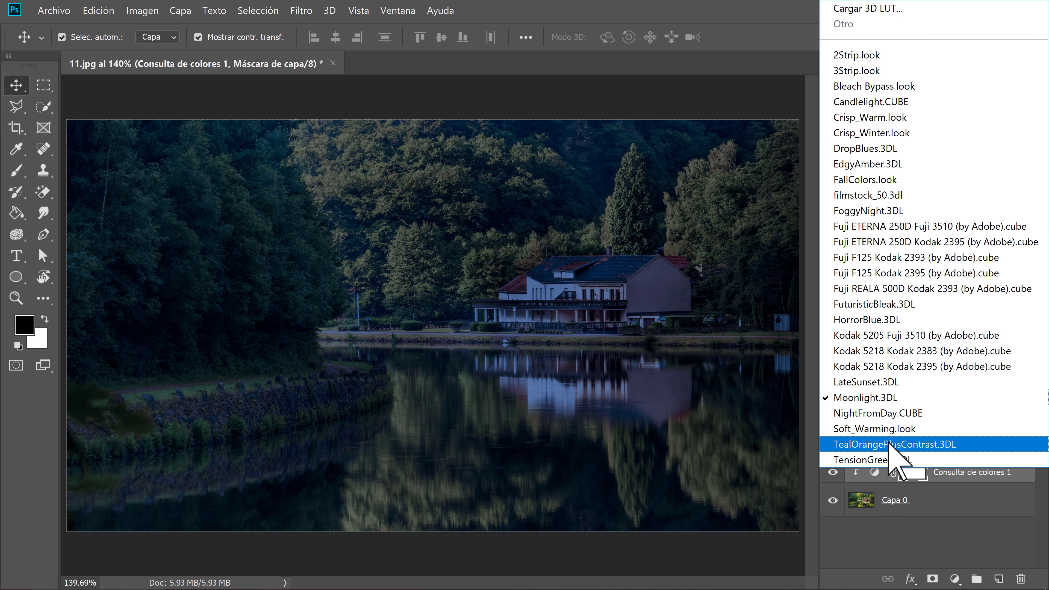
left_click(894, 413)
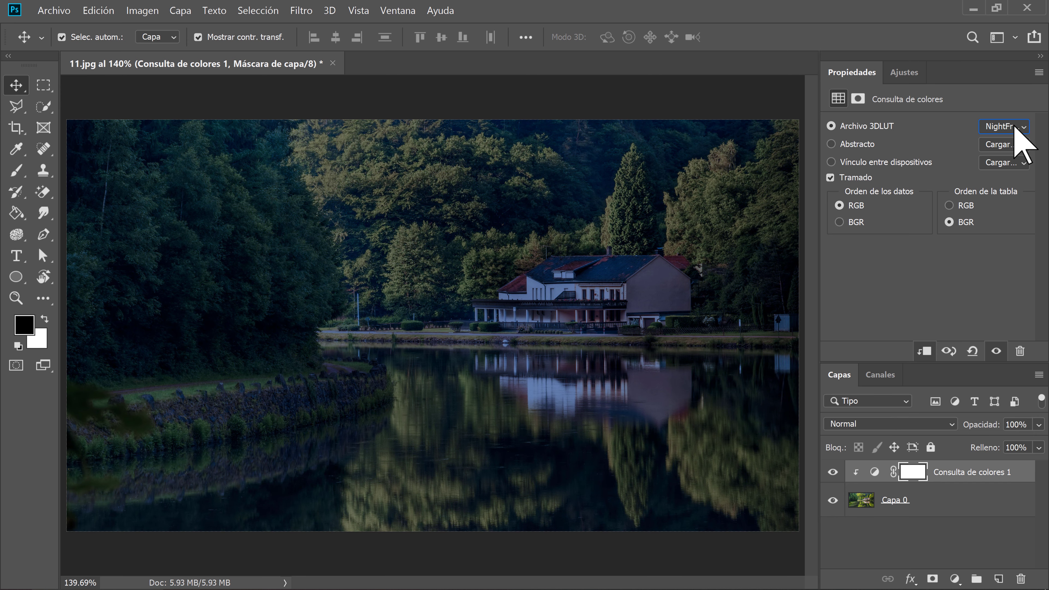
left_click(1024, 126)
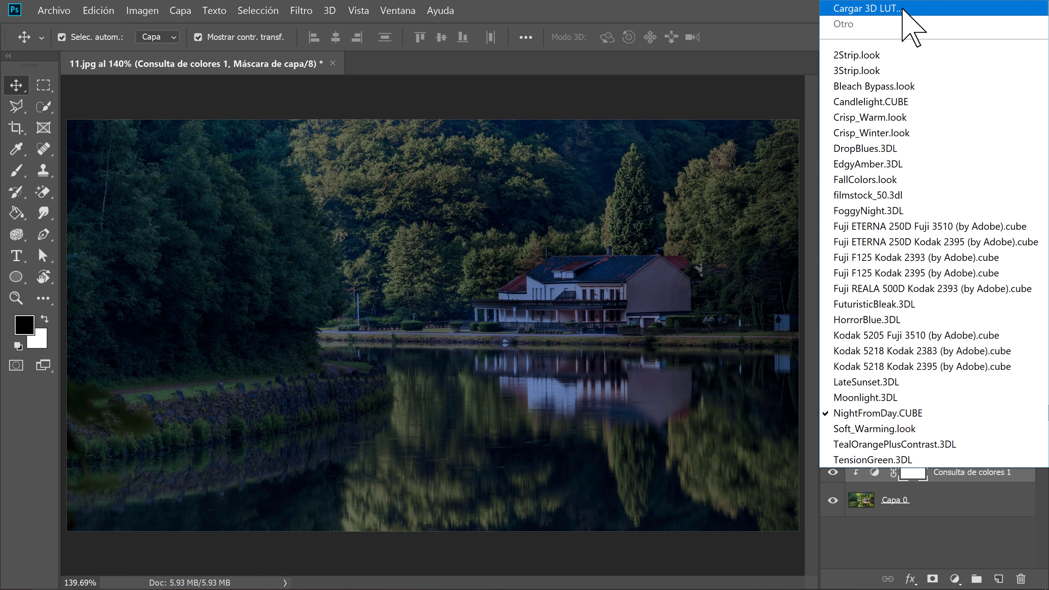
left_click(872, 9)
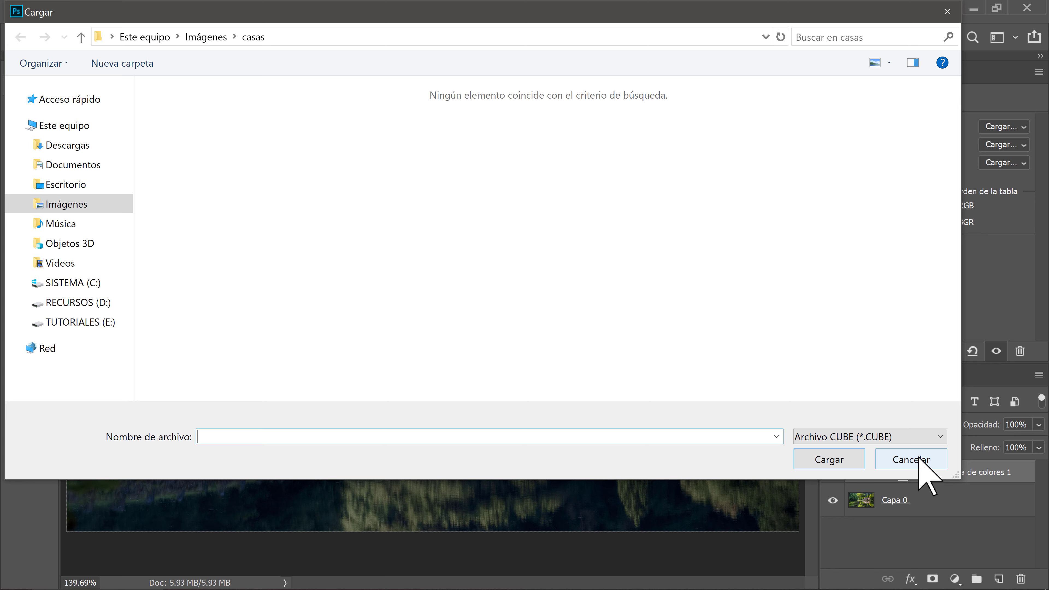
left_click(901, 458)
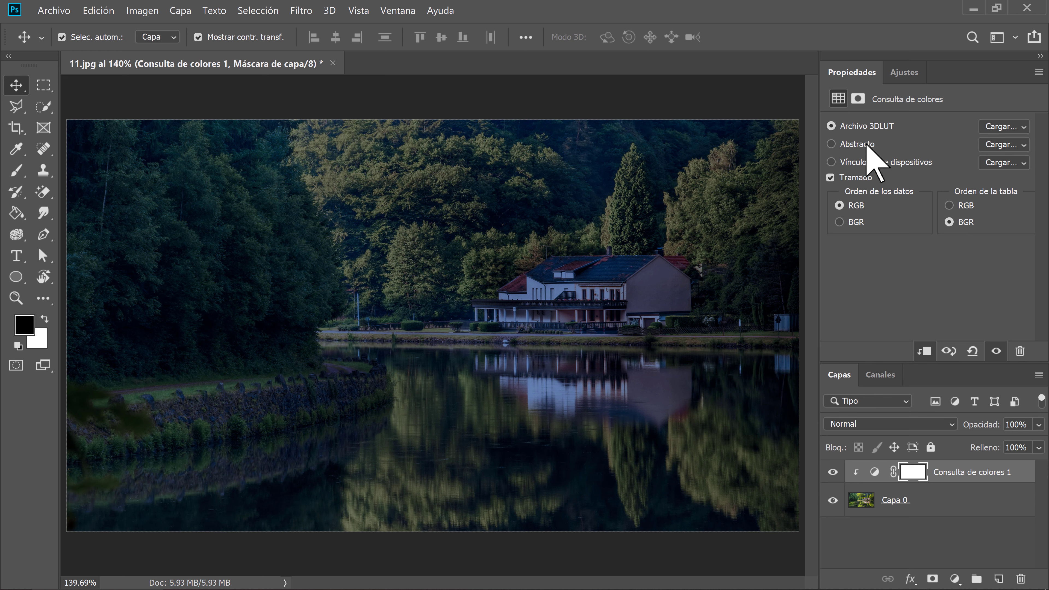
Browse the Abstracto profile choices and cancel loading an abstract profile file.
left_click(1023, 145)
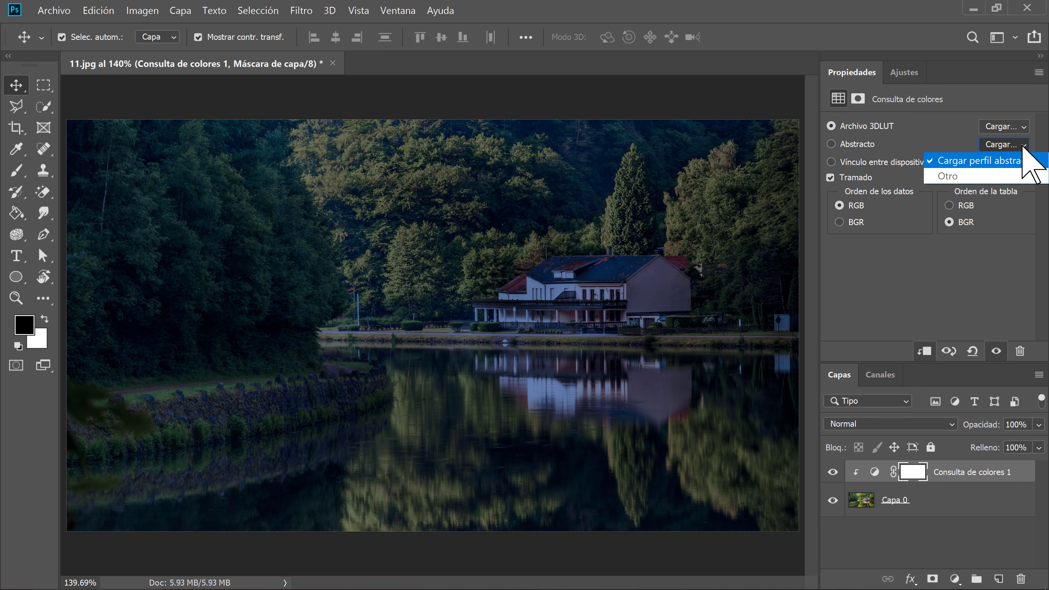
left_click(974, 353)
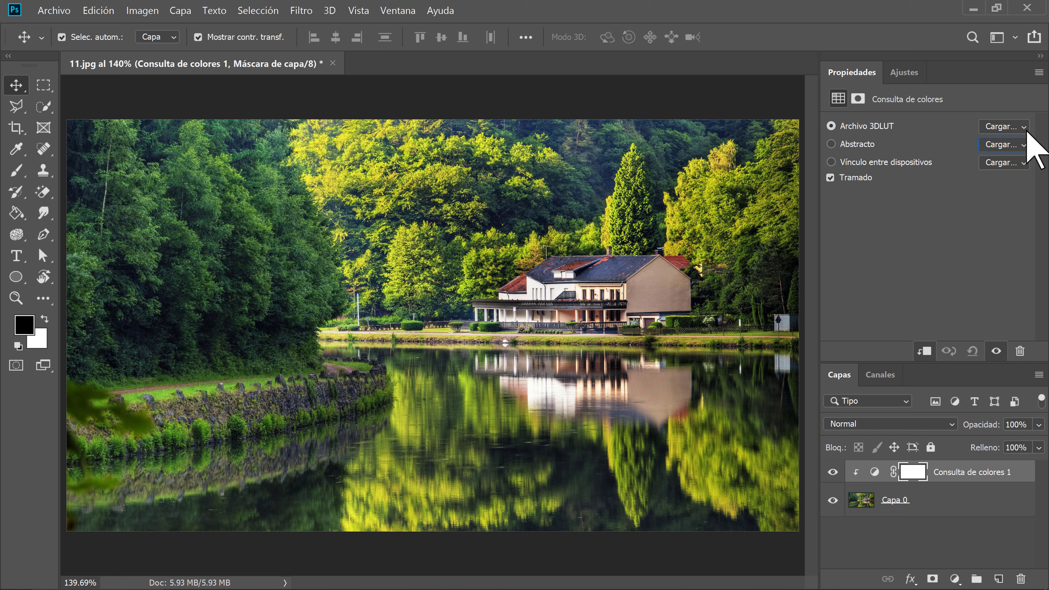
left_click(1024, 145)
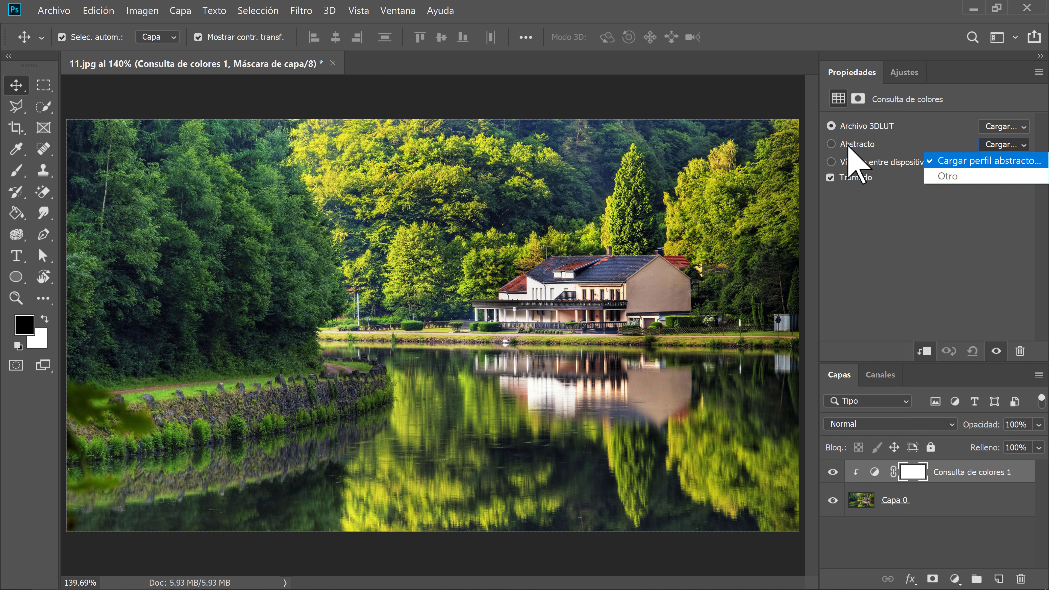
left_click(985, 201)
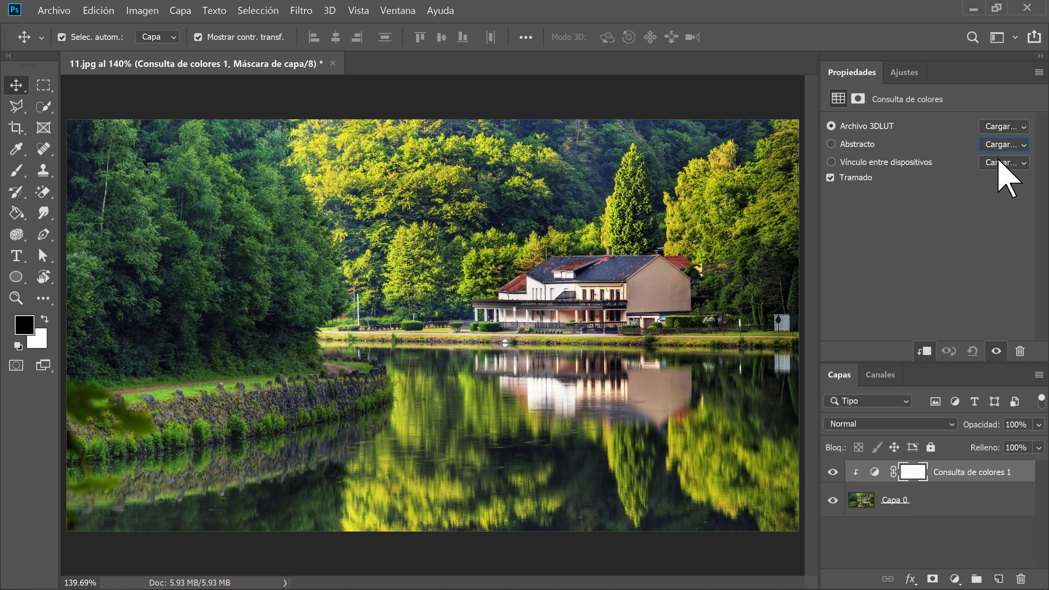
left_click(1020, 144)
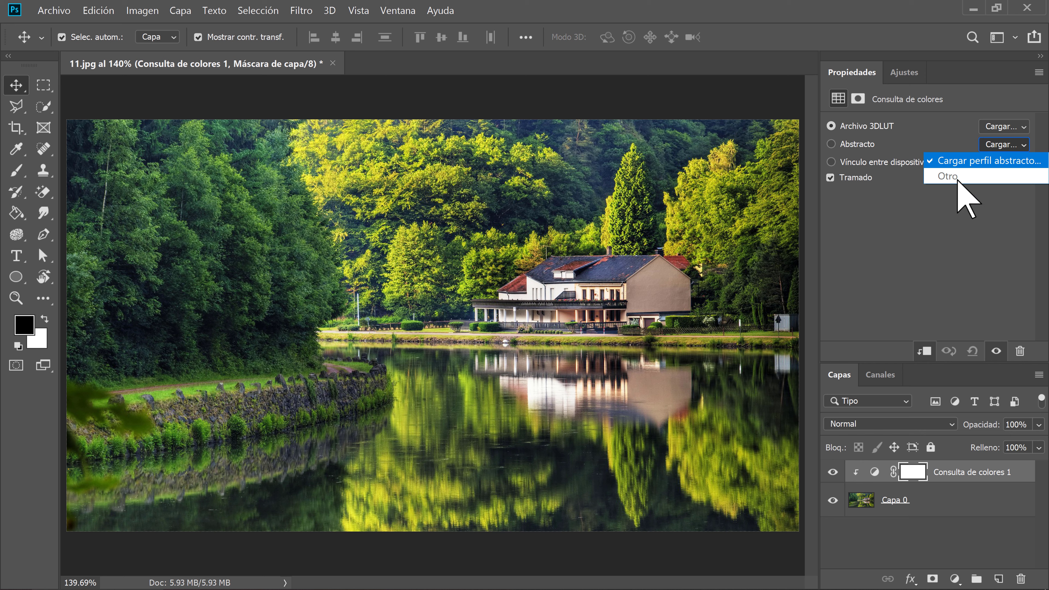
left_click(959, 161)
left_click(914, 460)
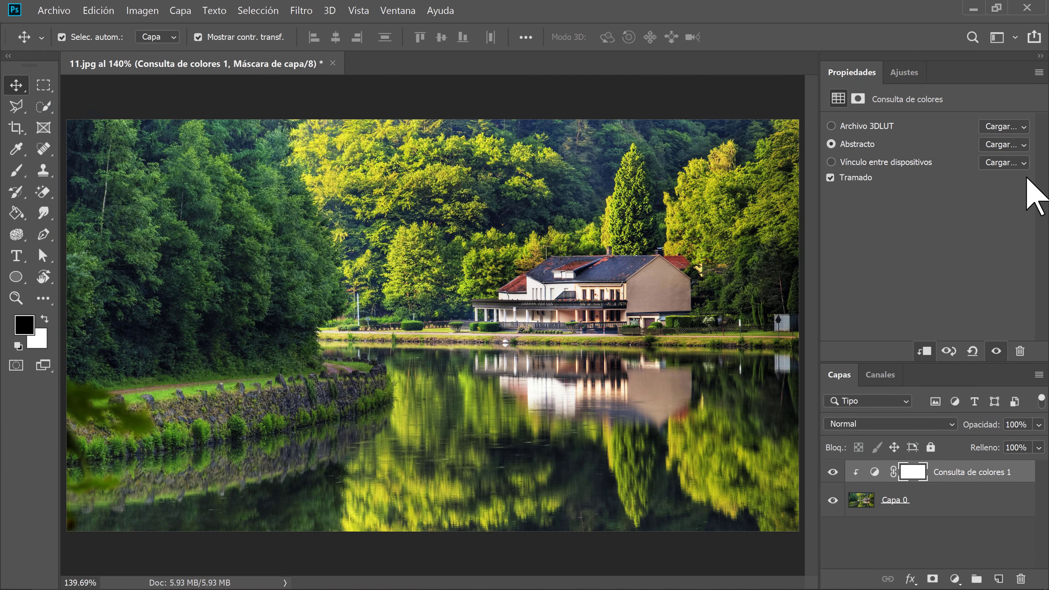
Check the Vínculo entre dispositivos and 3D LUT lists, closing both without loading anything.
left_click(1024, 163)
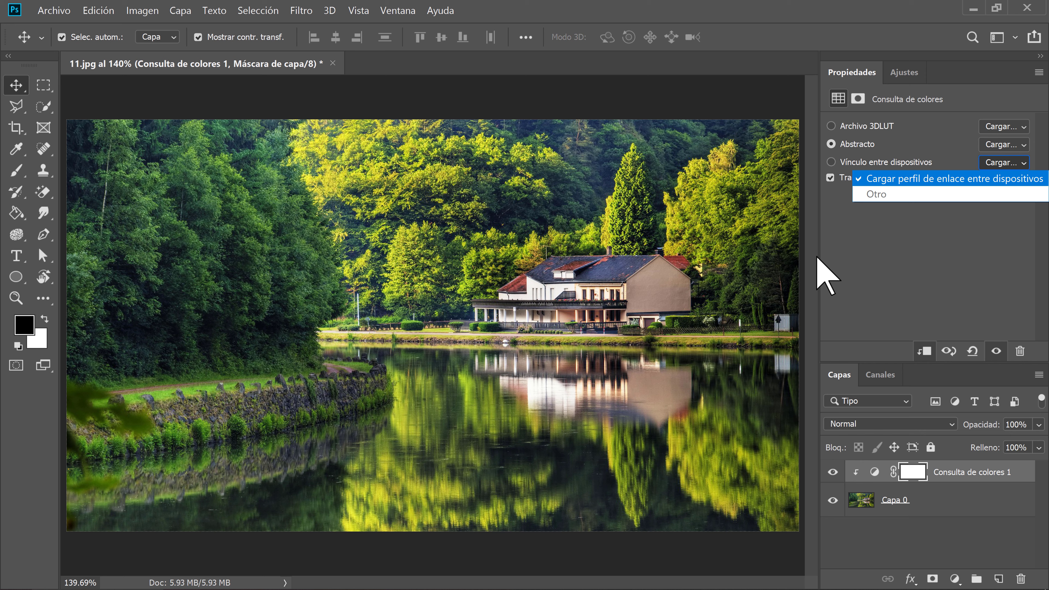
left_click(982, 282)
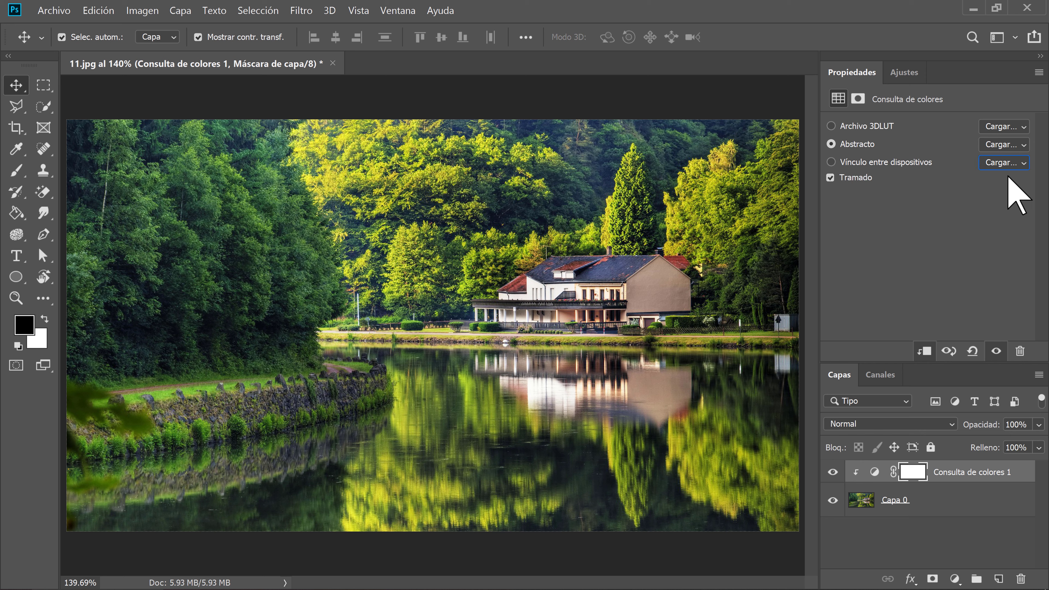
left_click(1020, 126)
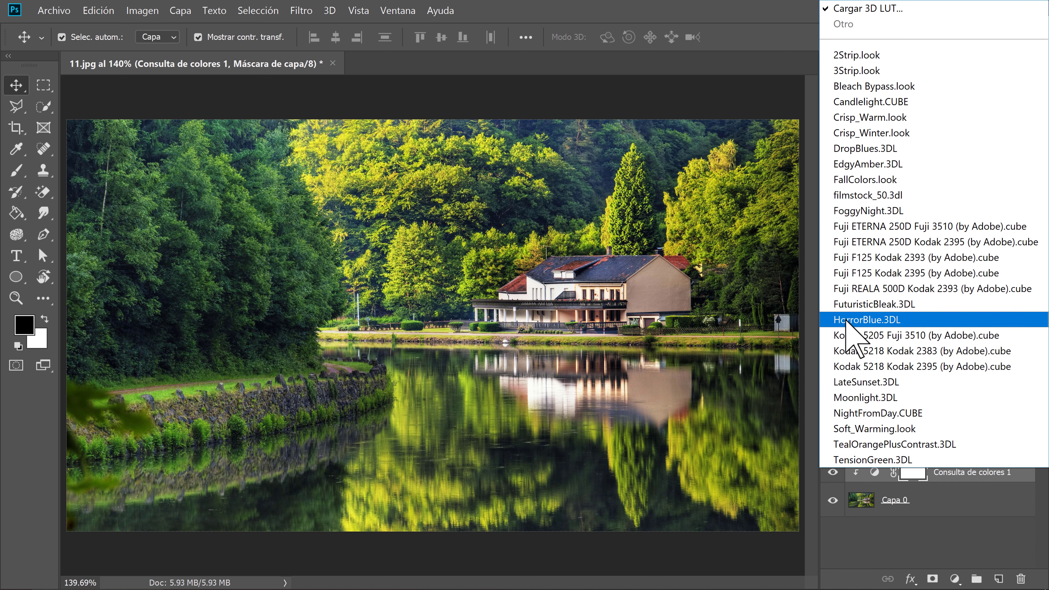
left_click(812, 383)
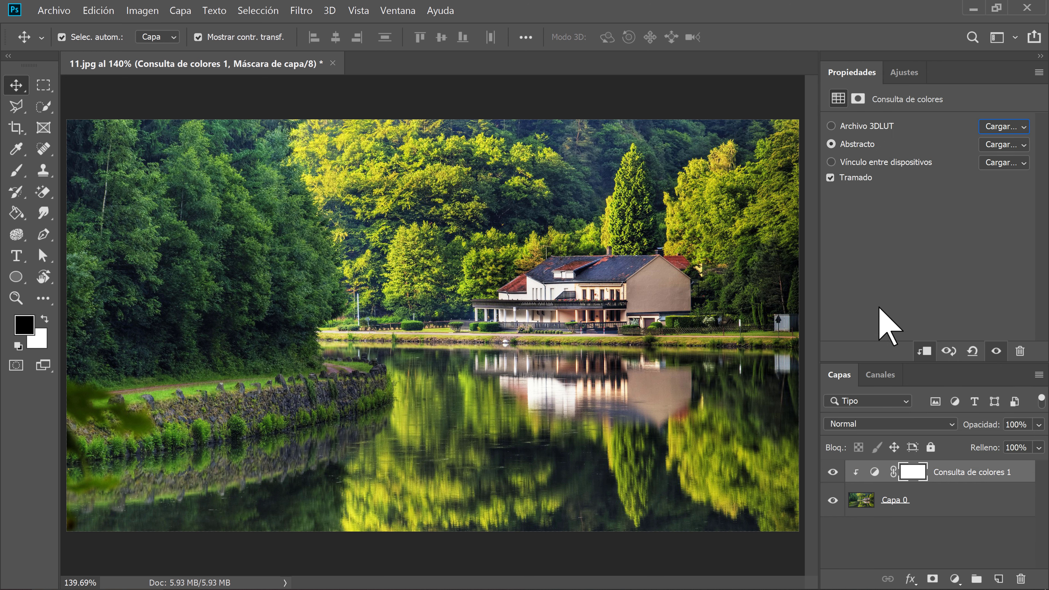